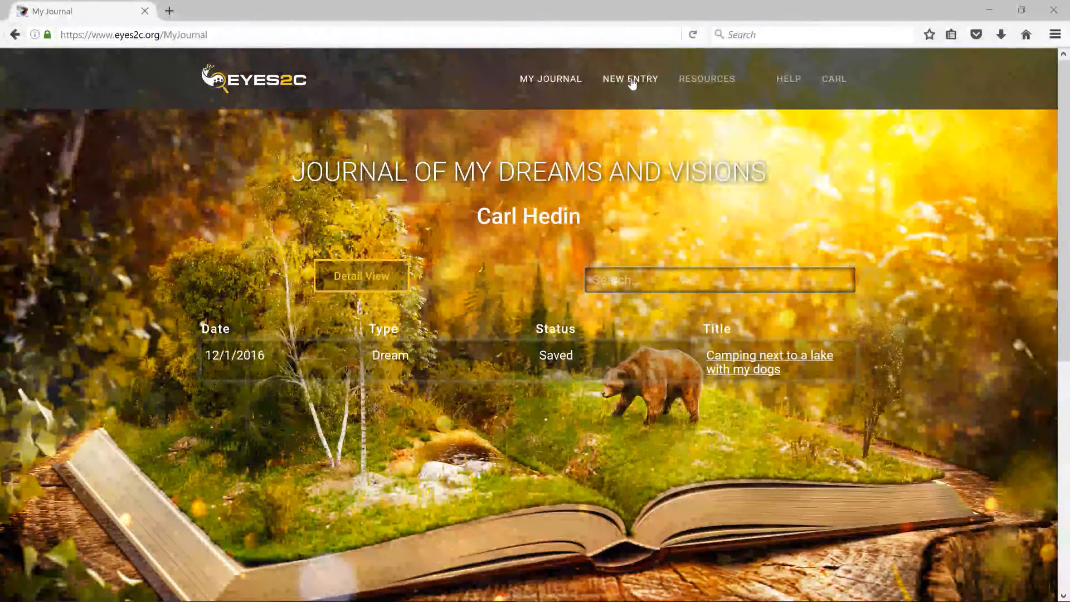
# Start a new dream entry titled "Water skiing over alligators in a swamp." and set its context to Negative
pyautogui.click(638, 82)
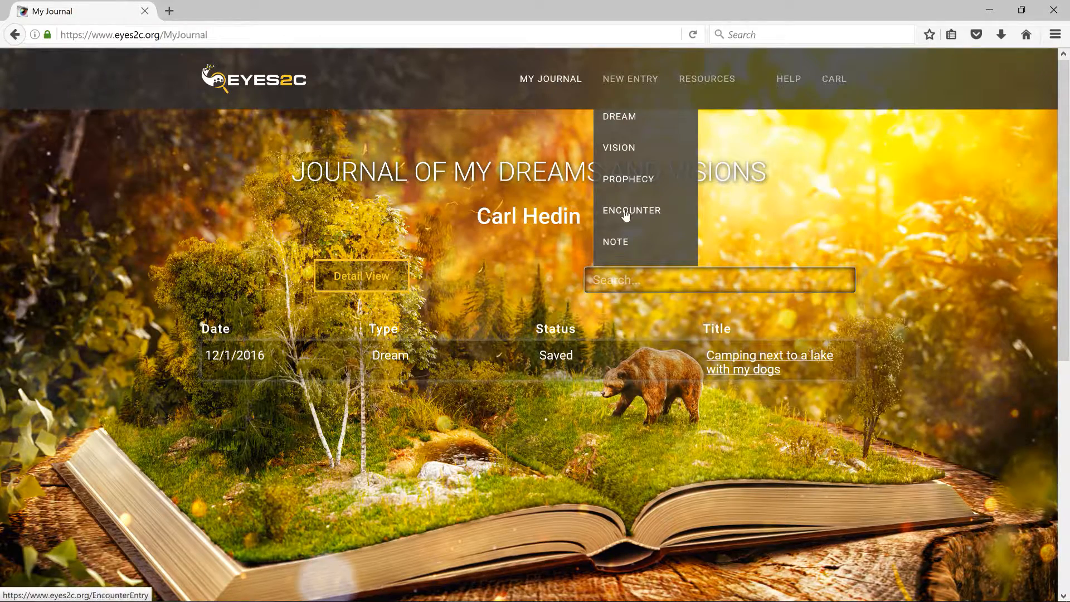
pyautogui.click(619, 120)
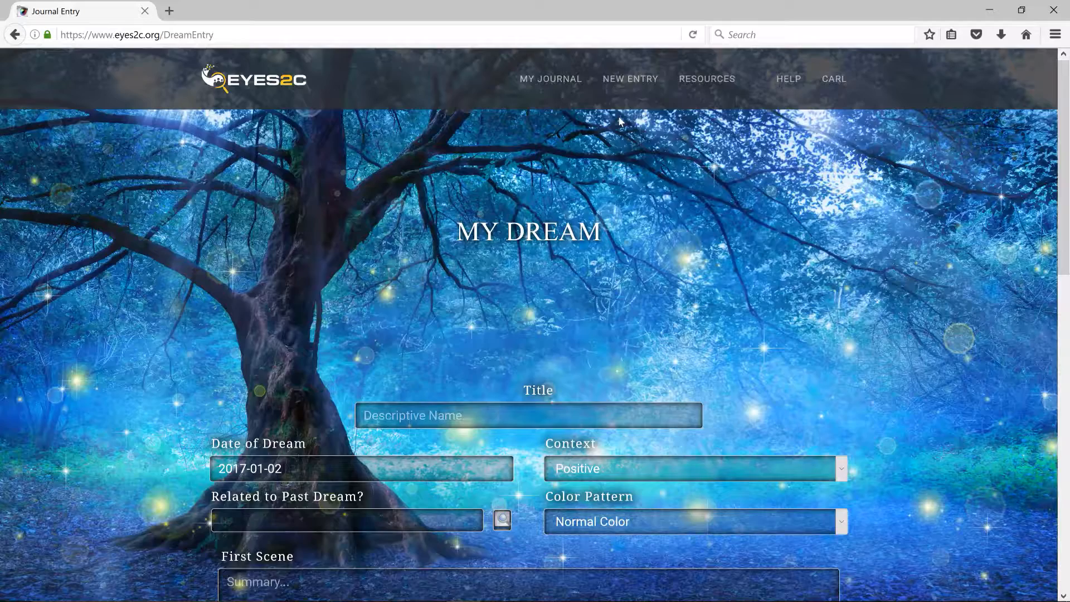
pyautogui.scroll(-4, 735, 222)
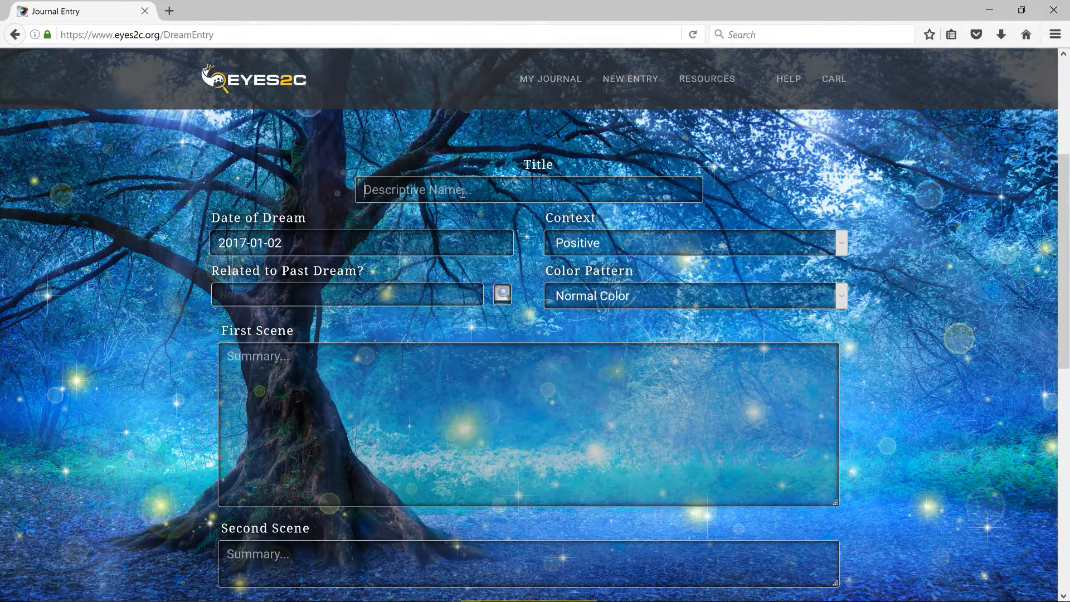
pyautogui.write('Water skiing over alligators in a swamp.')
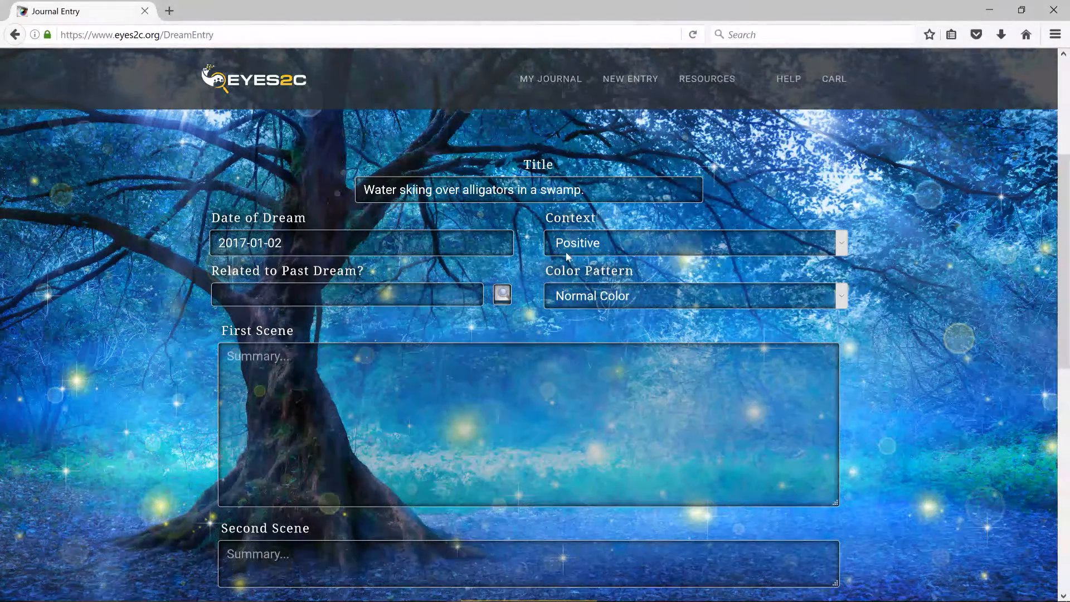
pyautogui.click(843, 243)
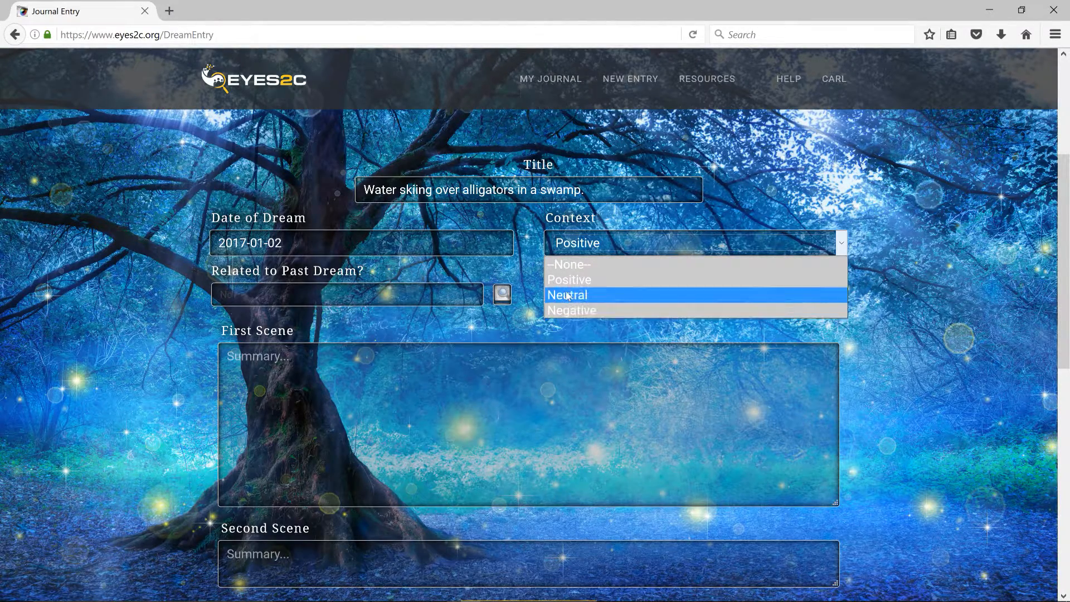
pyautogui.click(576, 313)
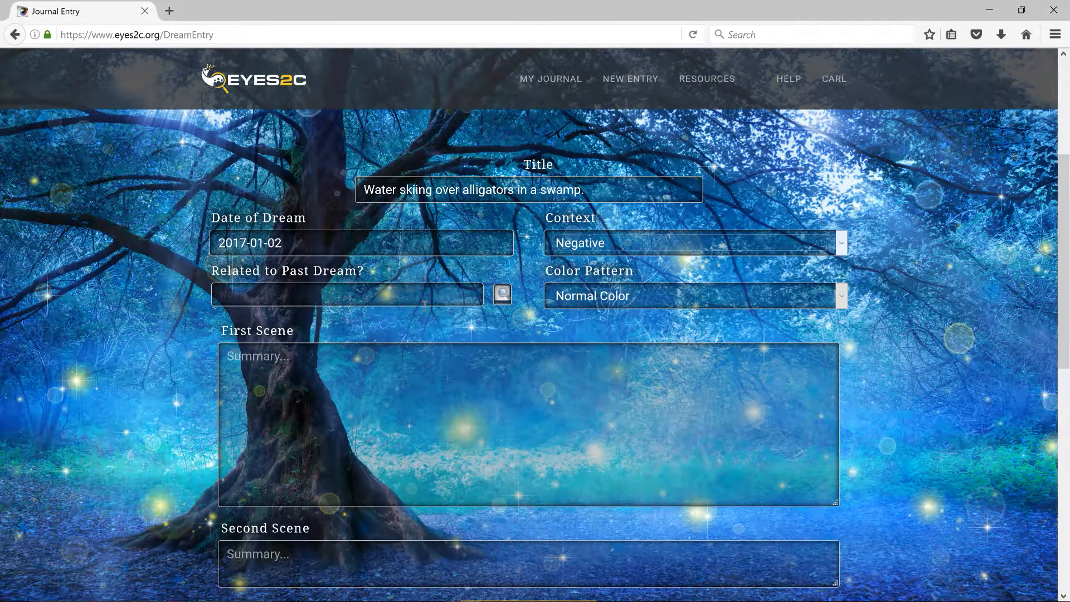
# Look through the past-dream lookup for a related journal entry and close it without choosing one
pyautogui.click(501, 299)
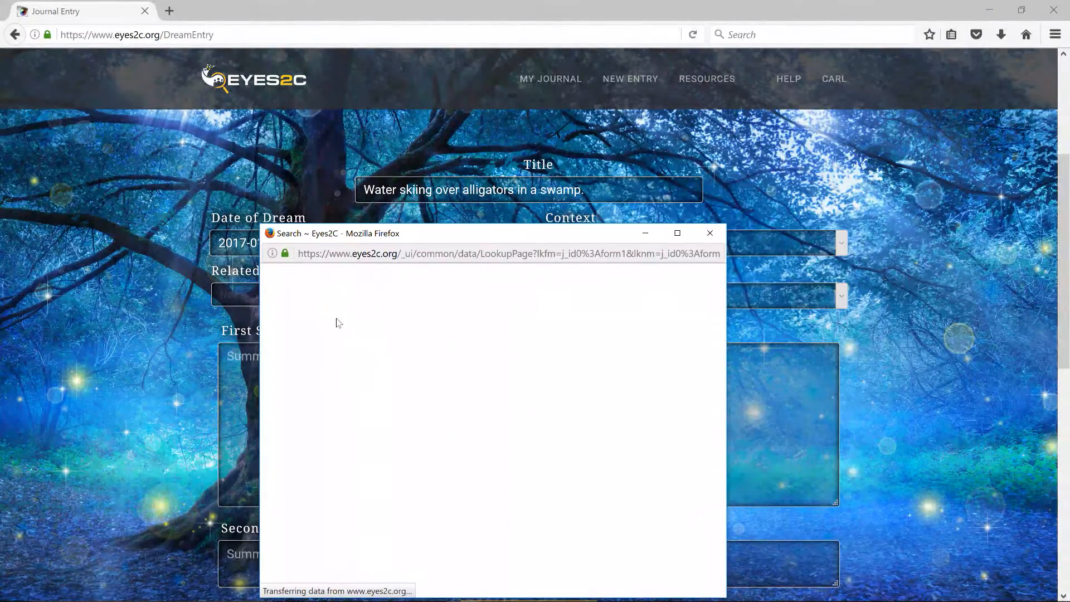
pyautogui.moveTo(409, 239); pyautogui.dragTo(466, 113)
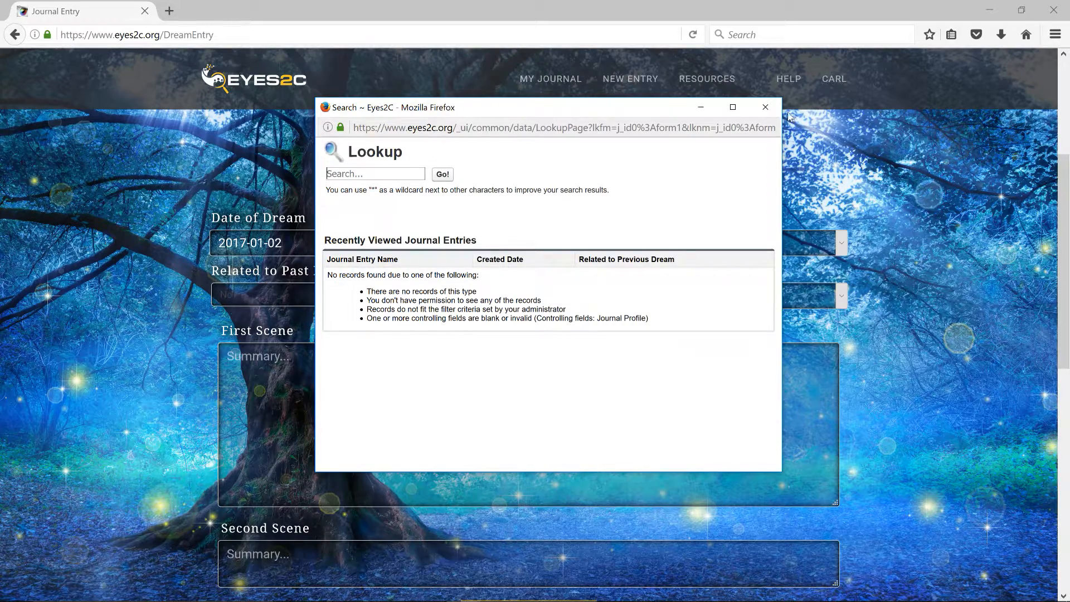
pyautogui.click(766, 108)
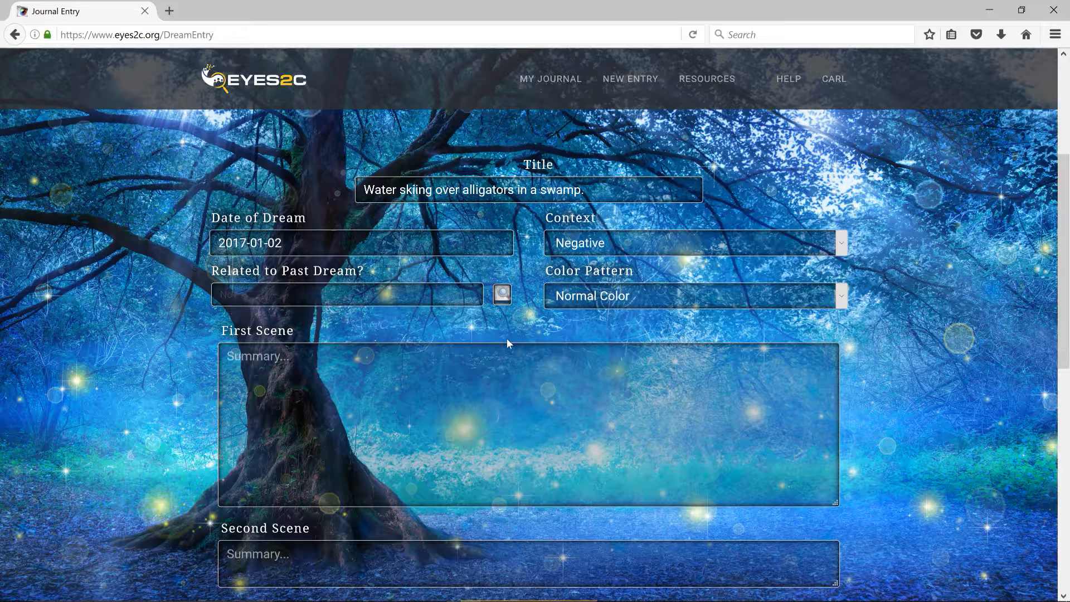
# Set the color pattern to Muted and enter "Water skiing over alligators in a swamp." as the first scene
pyautogui.click(839, 300)
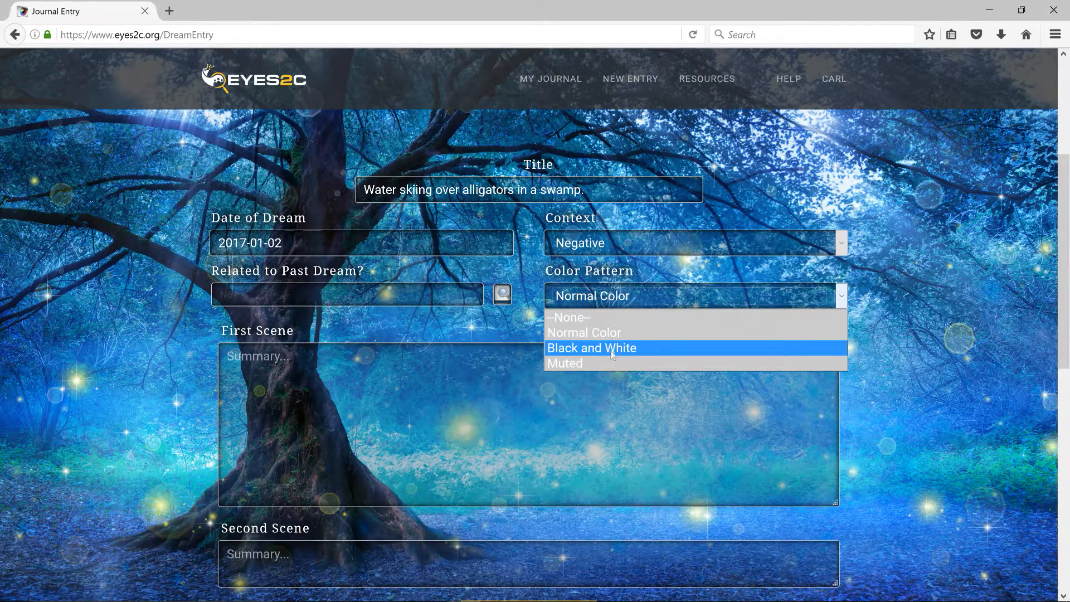
pyautogui.click(583, 363)
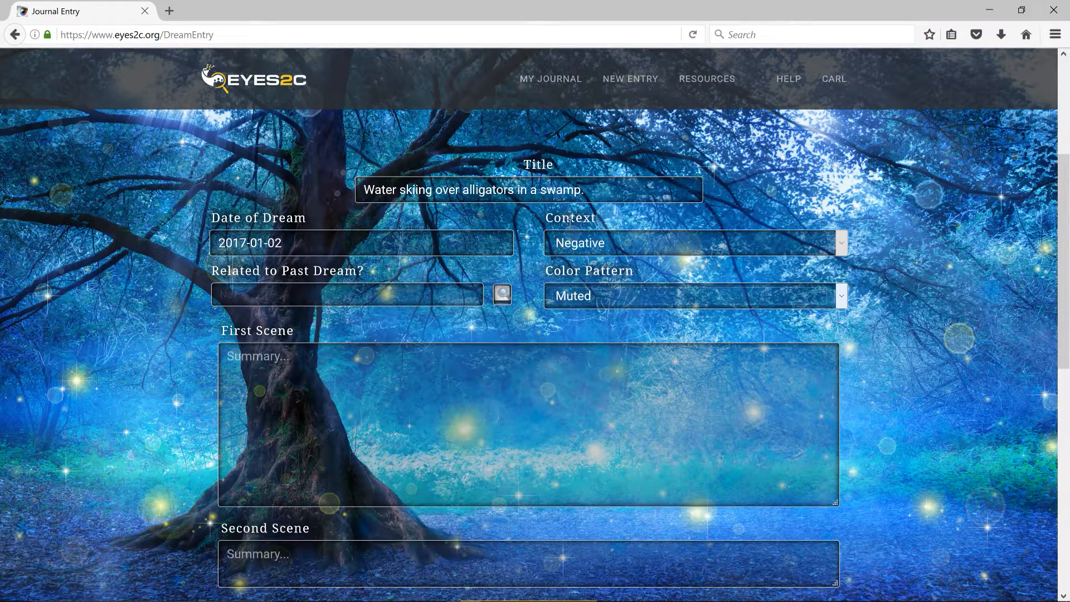
pyautogui.click(398, 381)
pyautogui.write('Water skiing over alligators in a swamp.')
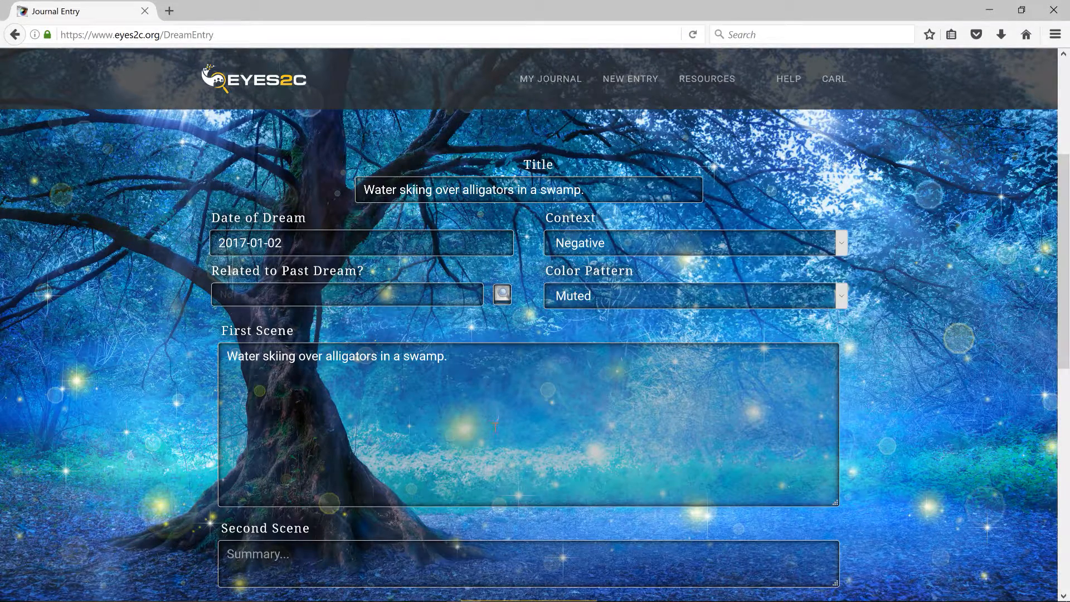
# Enter "This is my second scene." as the second scene's summary
pyautogui.scroll(-3, 456, 394)
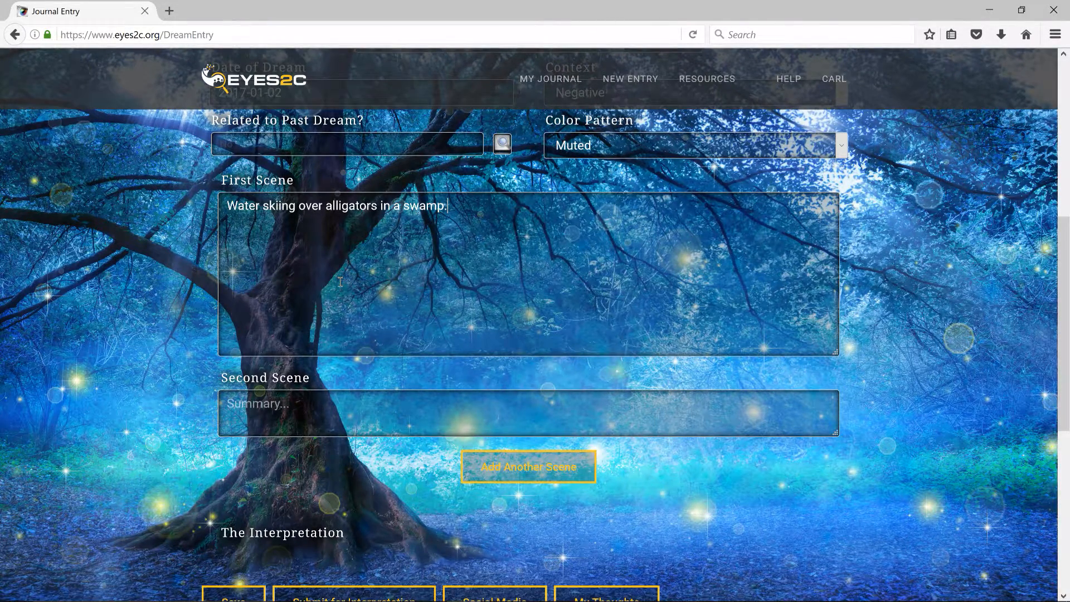
pyautogui.click(275, 422)
pyautogui.write('This is my second scene.')
# Add a third scene to the dream with the summary "This is my third scene"
pyautogui.scroll(-3, 363, 363)
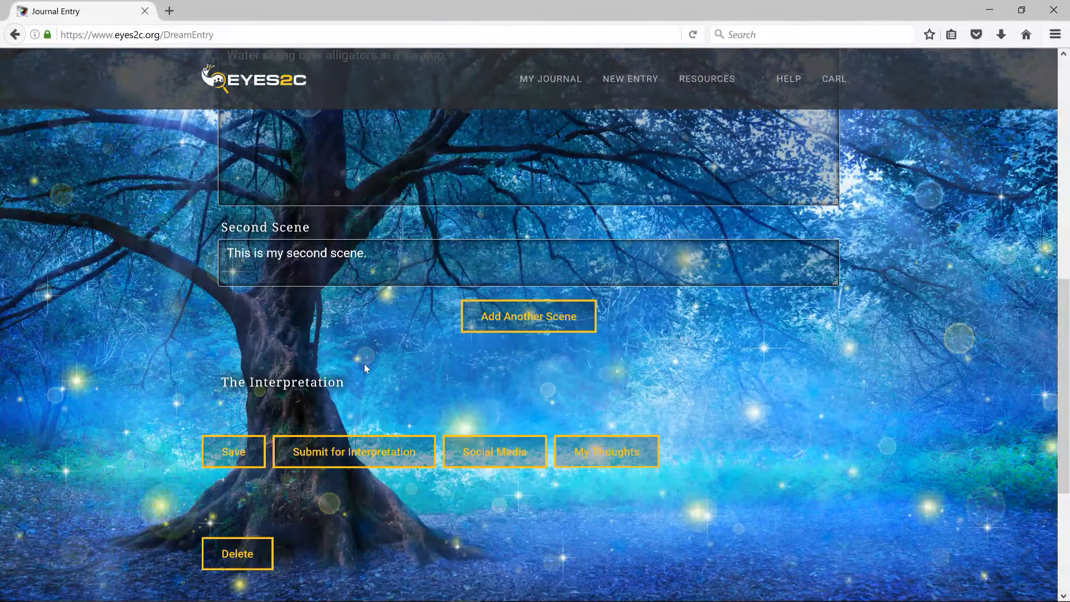
pyautogui.click(522, 323)
pyautogui.click(278, 343)
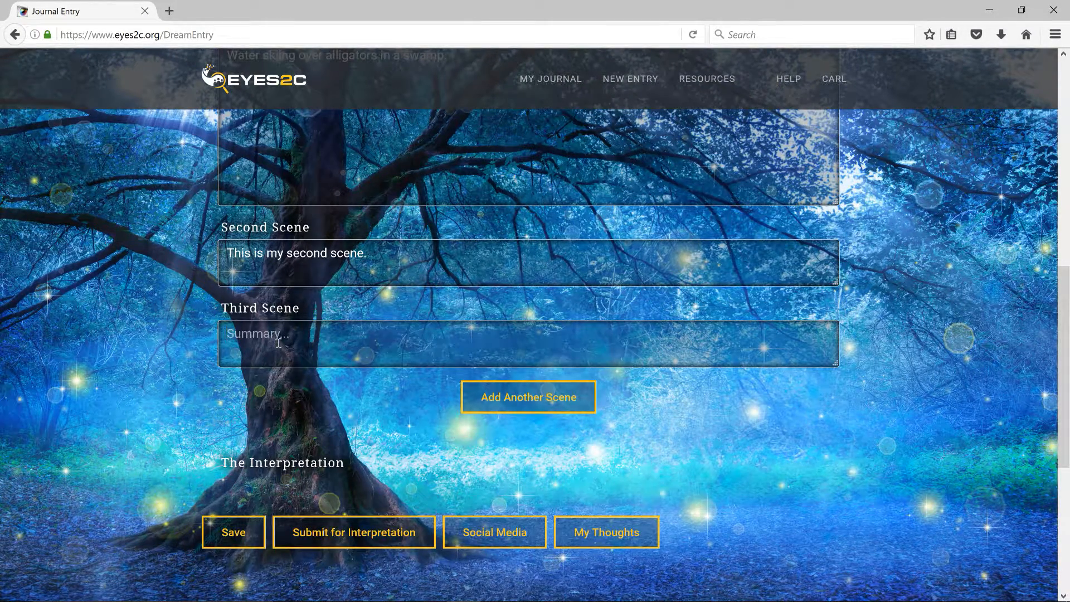
pyautogui.write('This is my third sec')
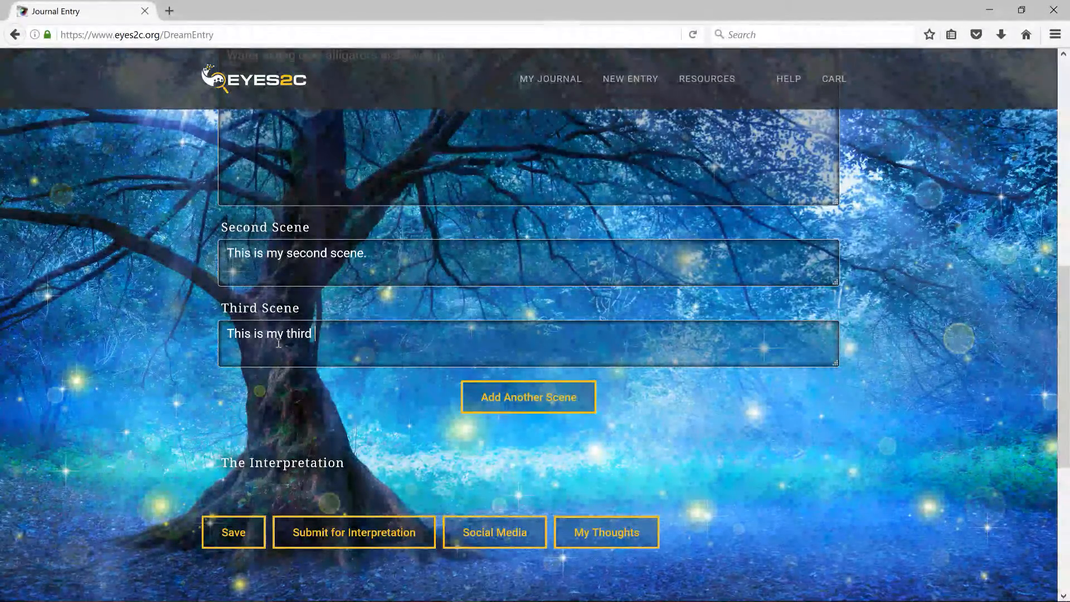
pyautogui.press('BackSpace')
pyautogui.press('BackSpace')
pyautogui.write('cene')
# Save the dream entry with its three scenes
pyautogui.scroll(3, 342, 376)
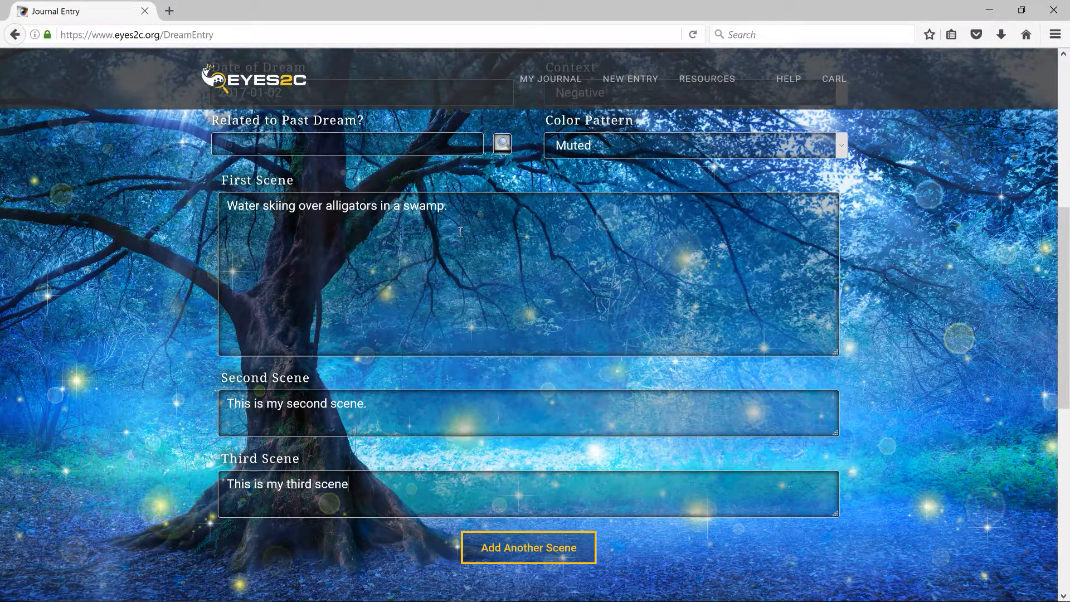
pyautogui.moveTo(454, 210); pyautogui.dragTo(210, 232)
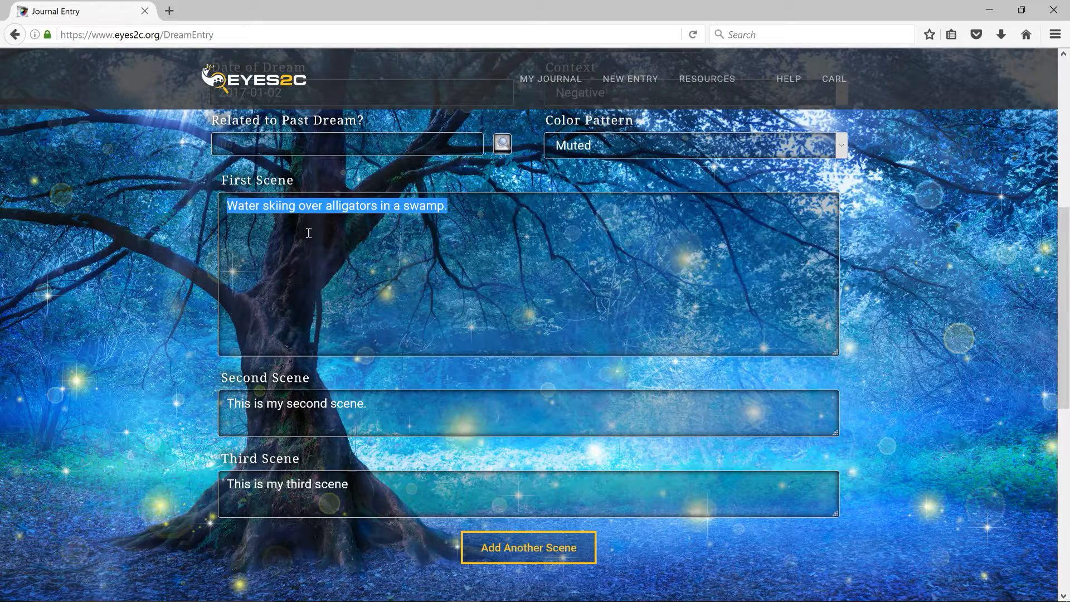
pyautogui.scroll(-3, 302, 480)
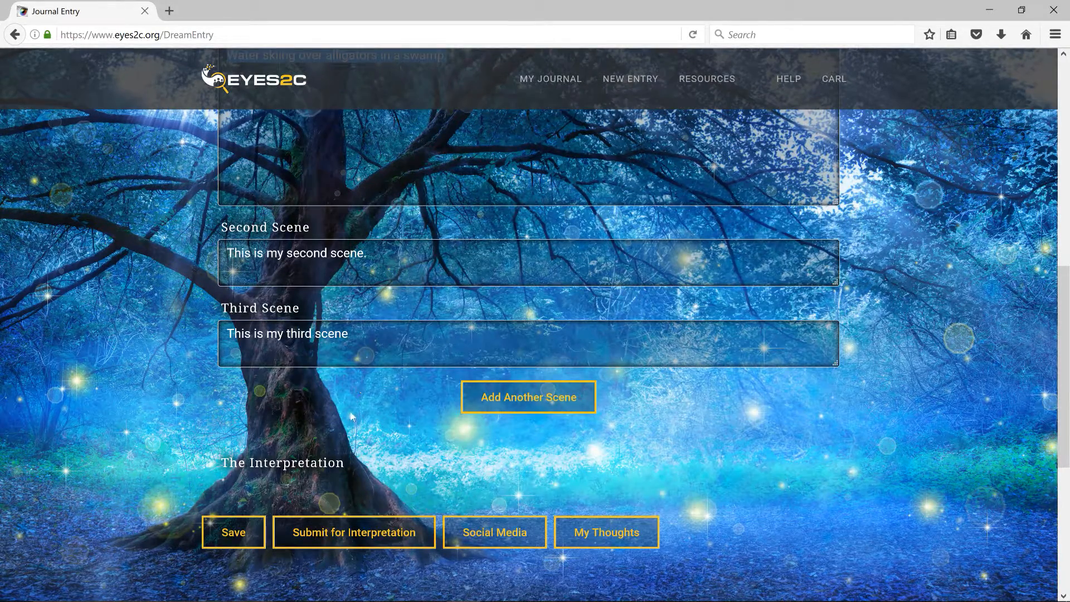
pyautogui.scroll(-3, 354, 397)
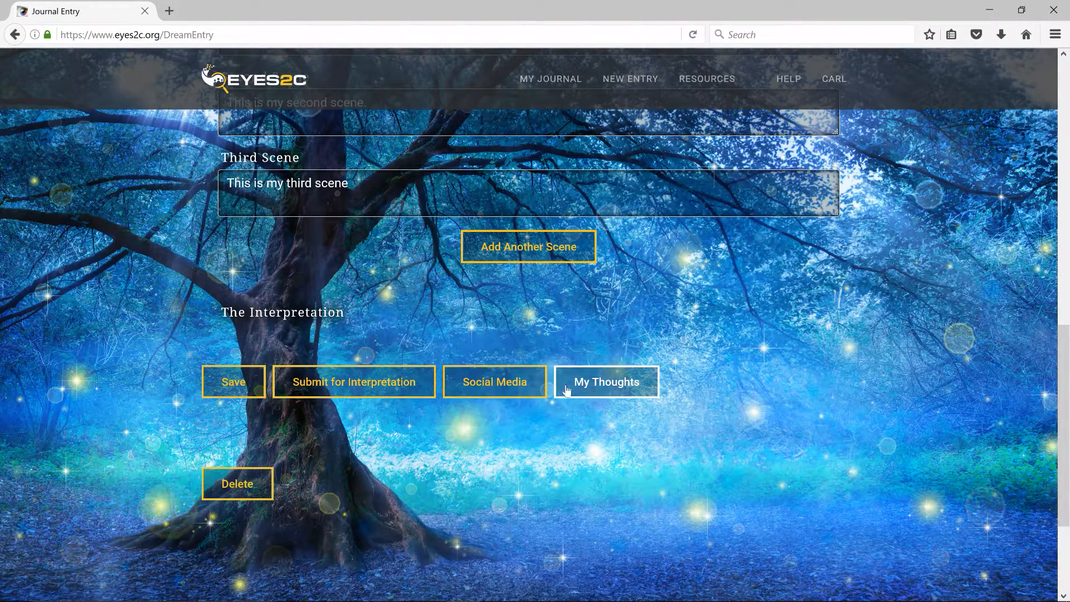
pyautogui.click(233, 382)
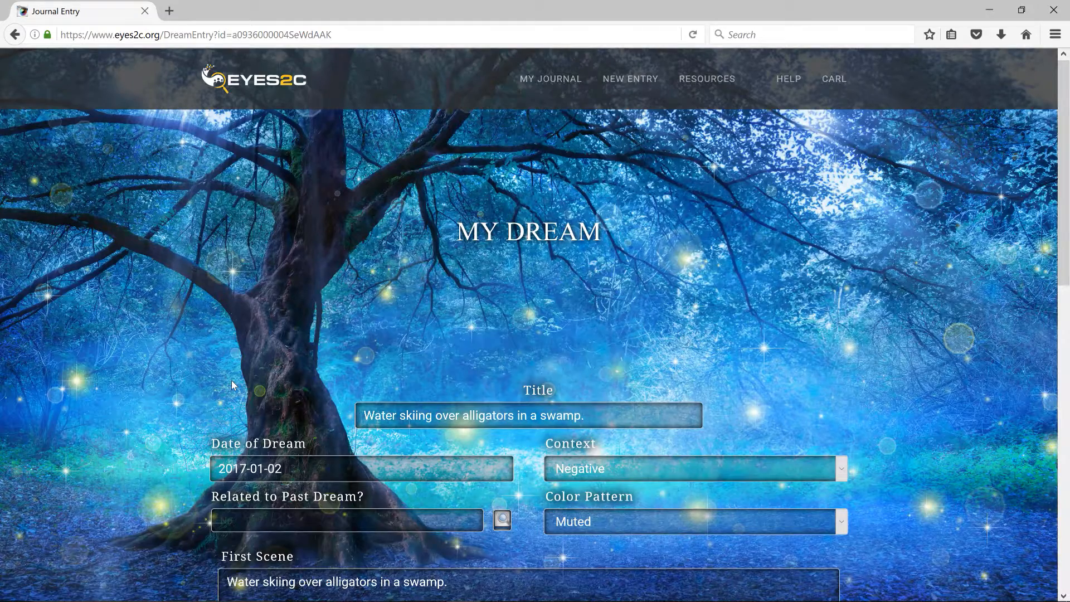
# View the saved dream's social media sharing page and return to the entry
pyautogui.scroll(-5, 291, 359)
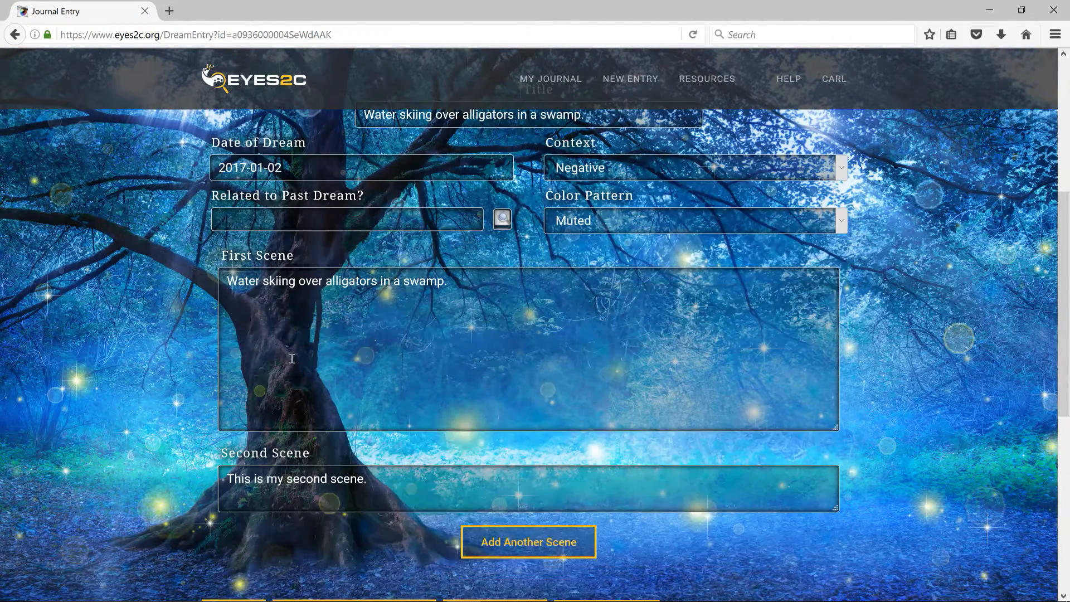
pyautogui.scroll(-5, 408, 390)
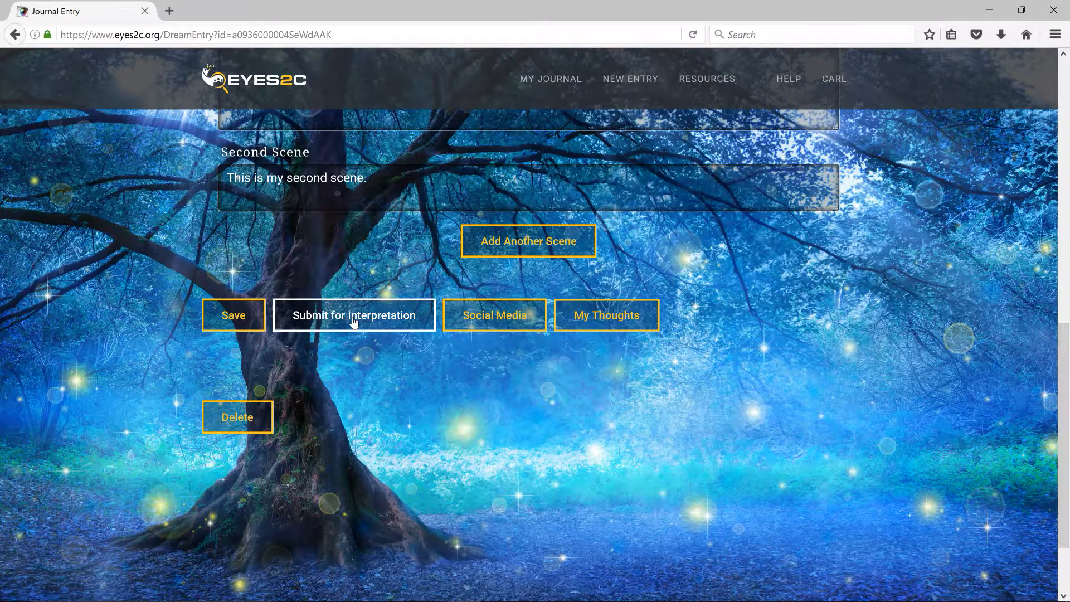
pyautogui.click(488, 321)
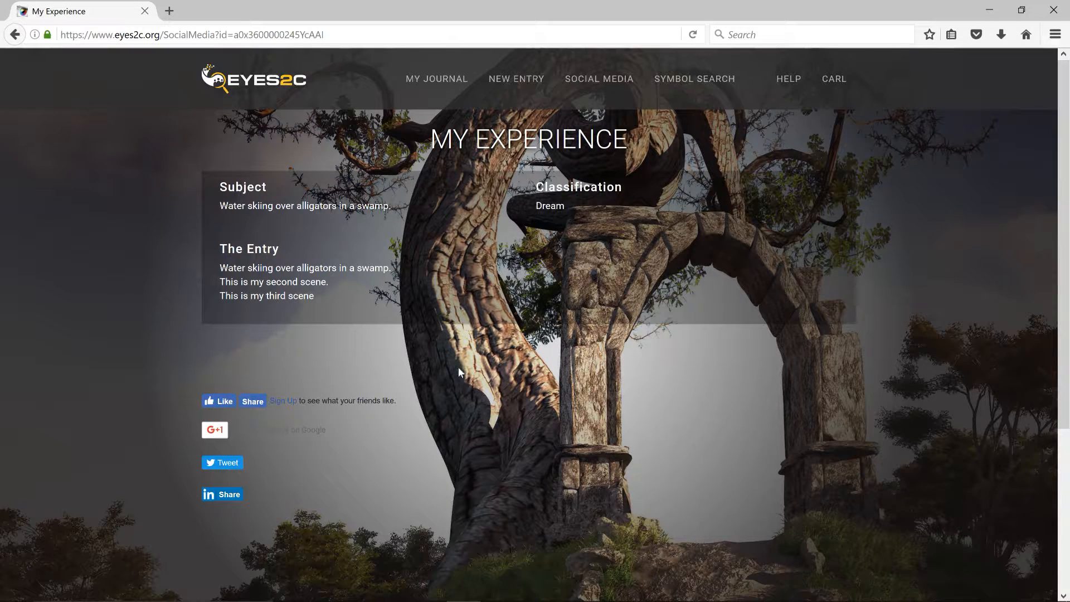
pyautogui.click(15, 34)
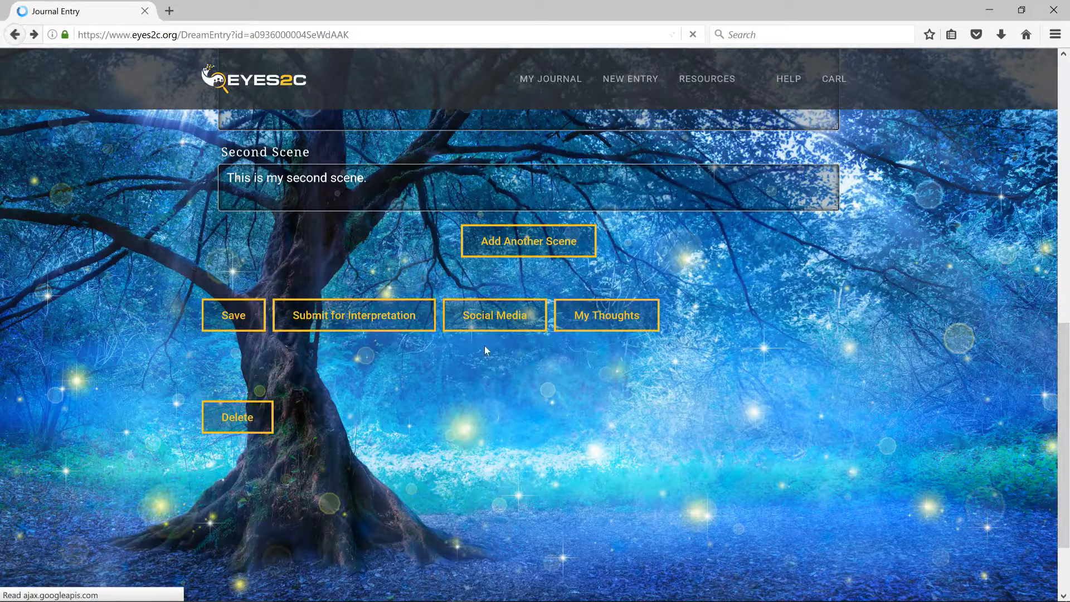
# Open the dream's self-interpretation form and enter Skiing as dream focus, Swamp as first important detail and Alligators as first sub-focus
pyautogui.scroll(2, 626, 383)
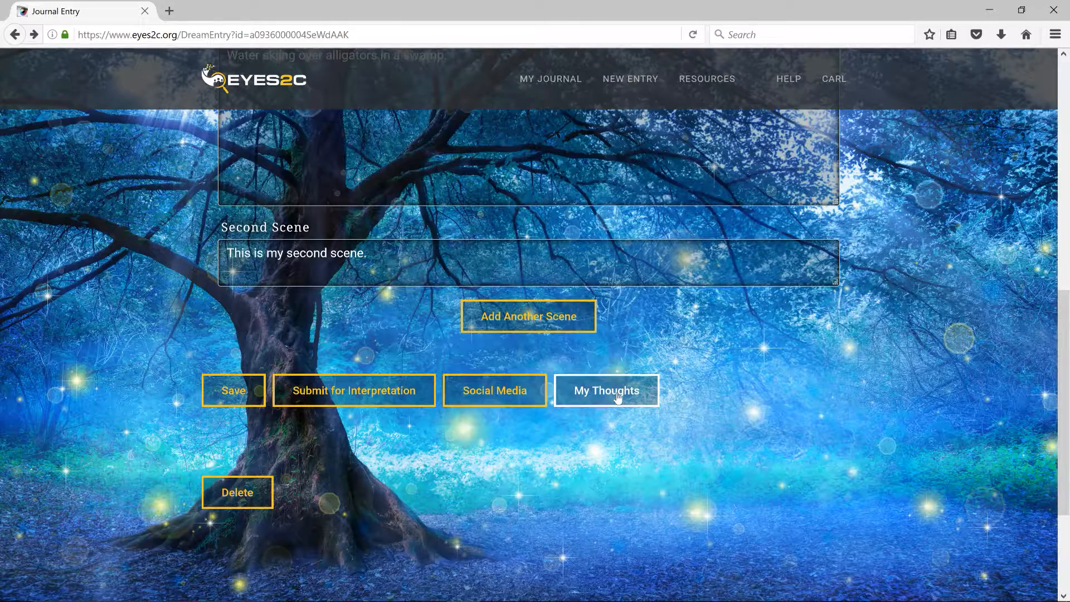
pyautogui.click(616, 392)
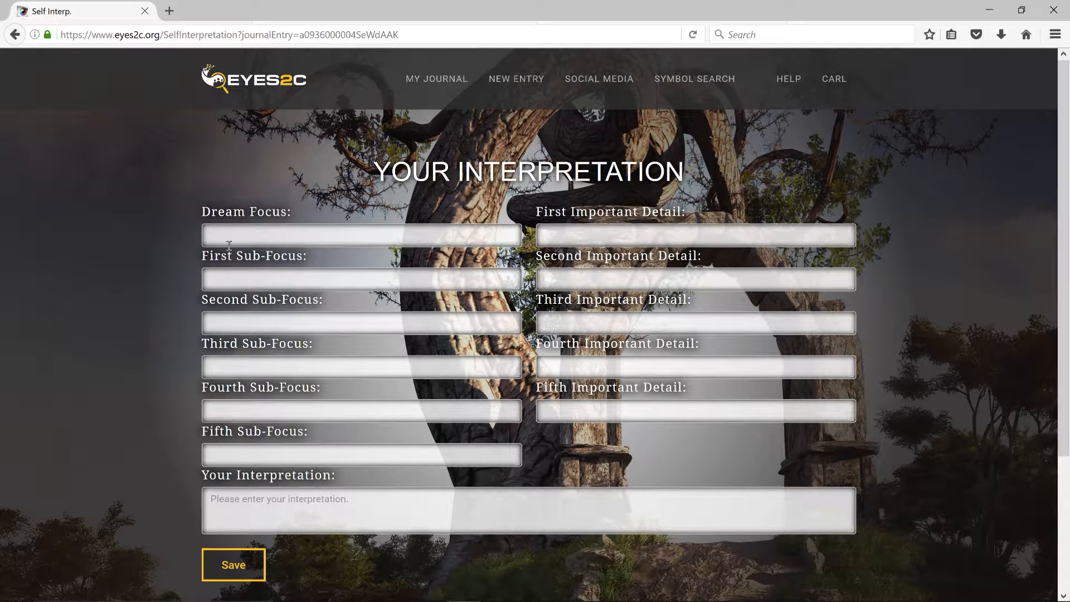
pyautogui.click(222, 236)
pyautogui.write('Skiing')
pyautogui.click(630, 238)
pyautogui.write('Swamp')
pyautogui.write('Alliga')
pyautogui.write('tor')
# Save "My interpretation is..." as the written interpretation and check its summary on the dream entry
pyautogui.scroll(-2, 591, 353)
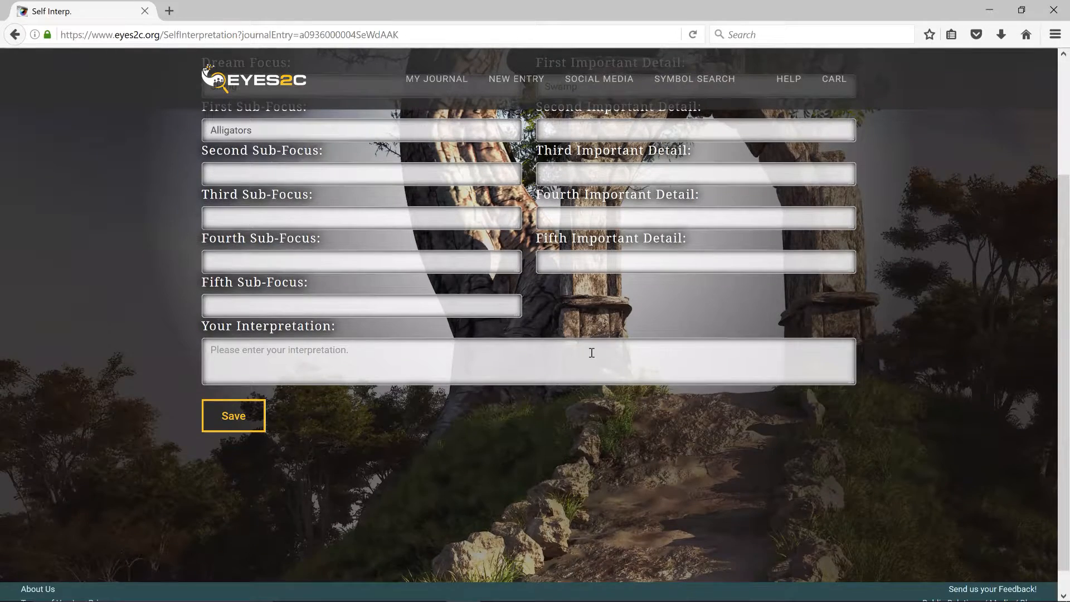
pyautogui.scroll(1, 591, 353)
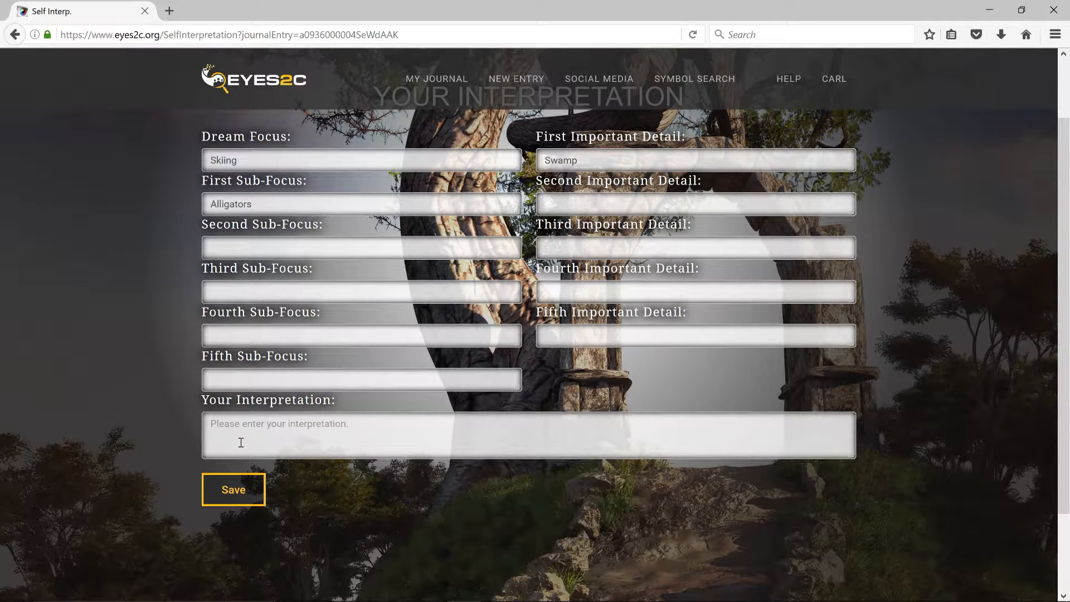
pyautogui.write('My inter')
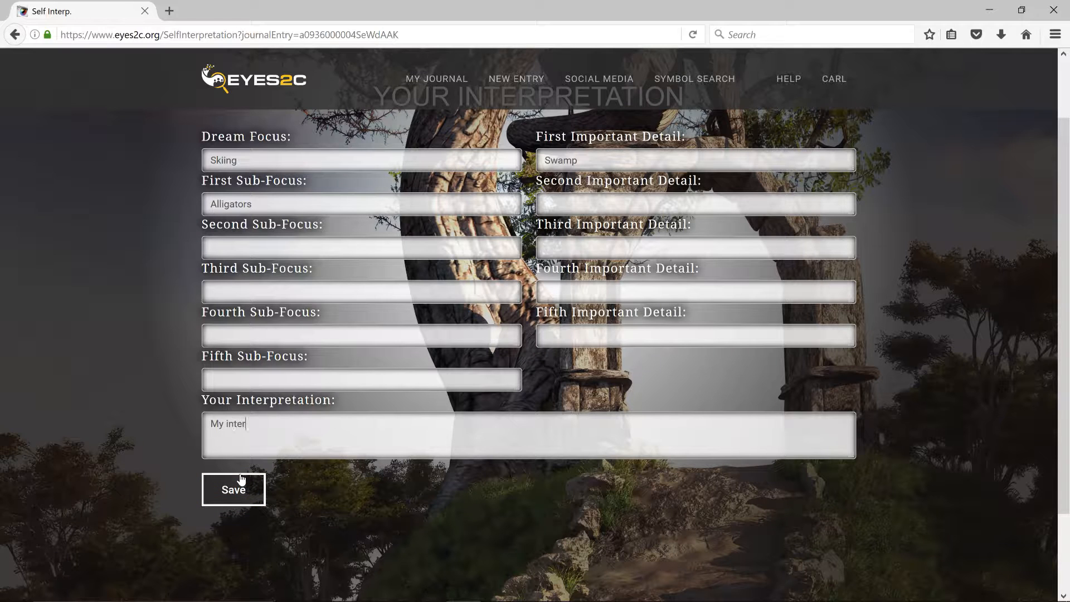
pyautogui.write('pretation is...')
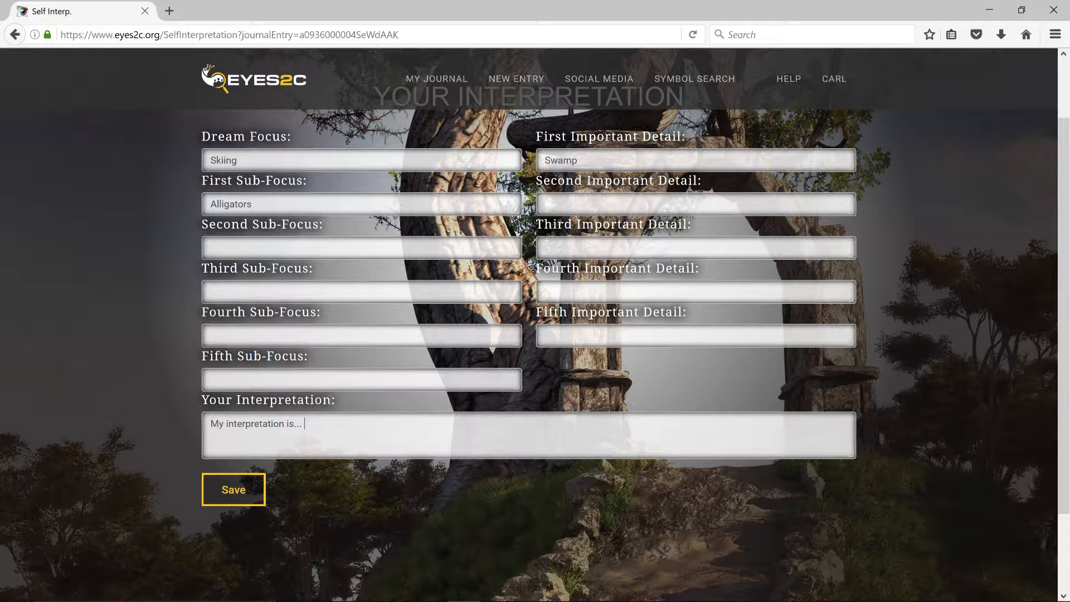
pyautogui.click(244, 490)
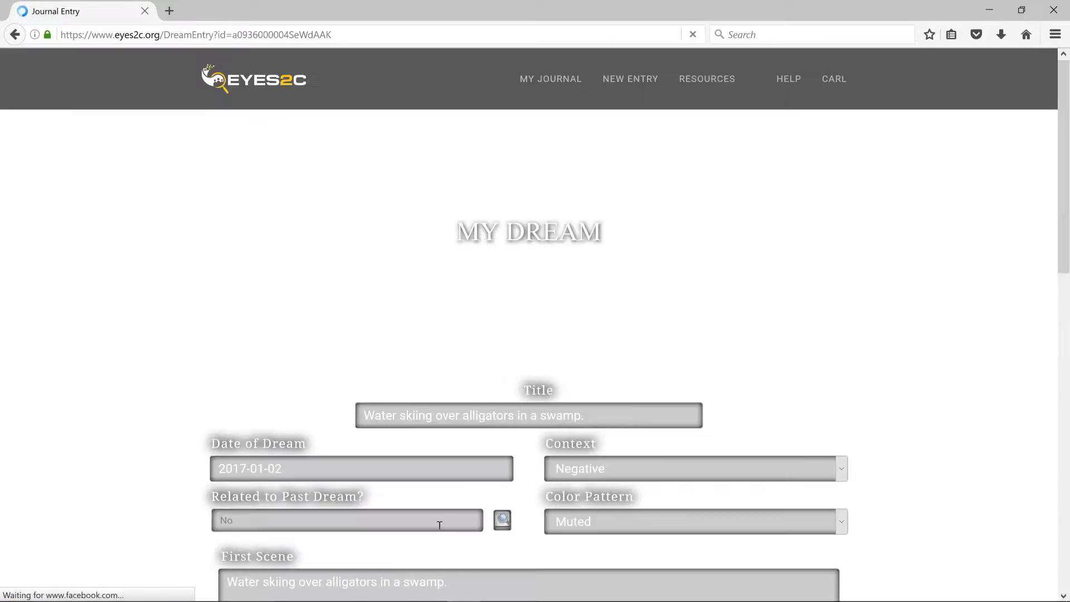
pyautogui.scroll(-6, 386, 430)
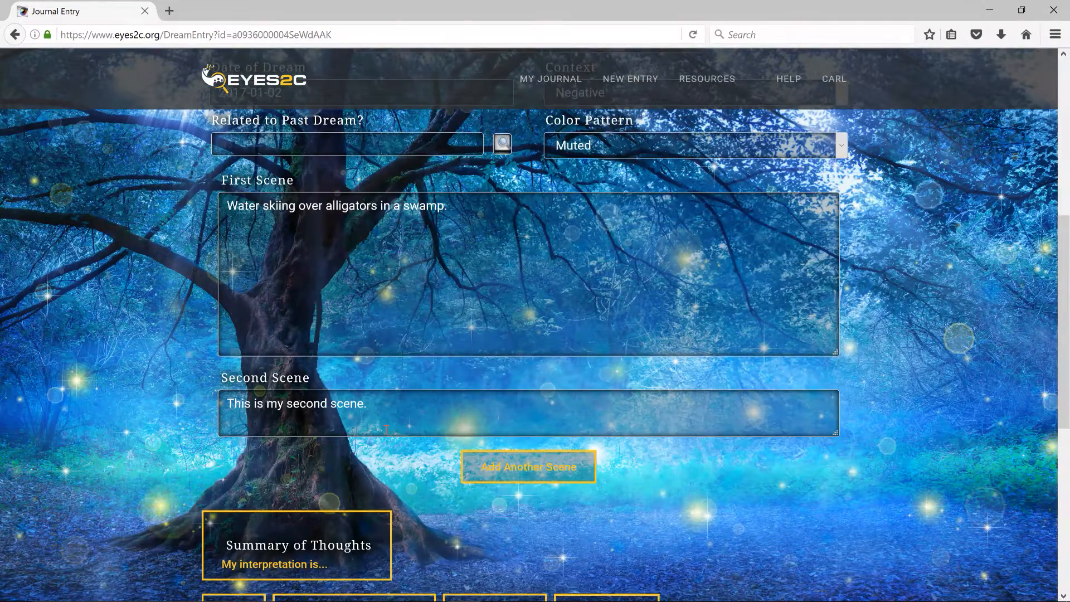
pyautogui.scroll(1, 386, 429)
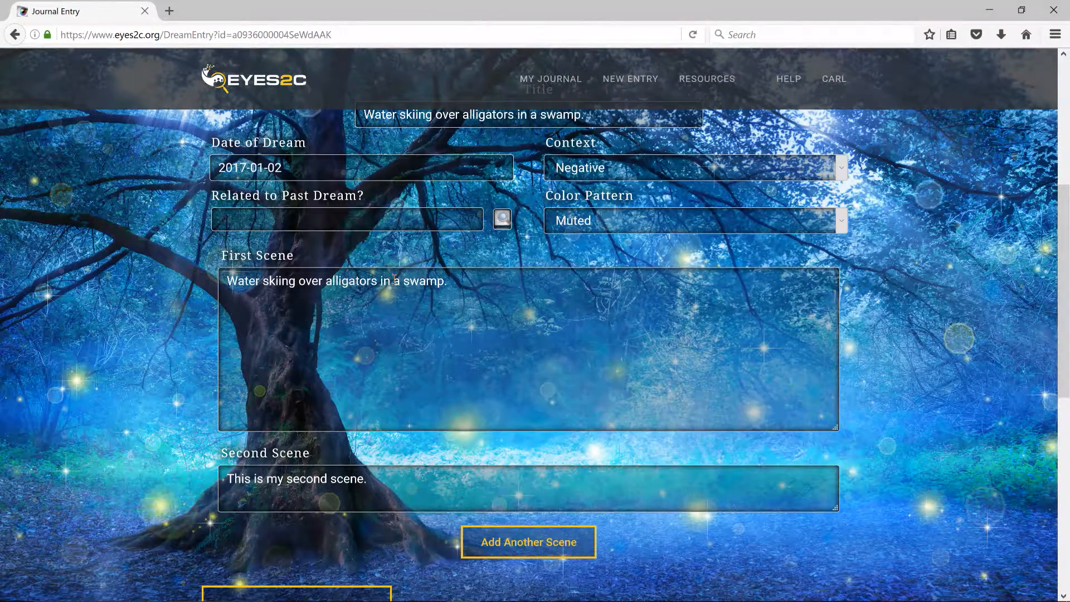
pyautogui.scroll(-3, 324, 265)
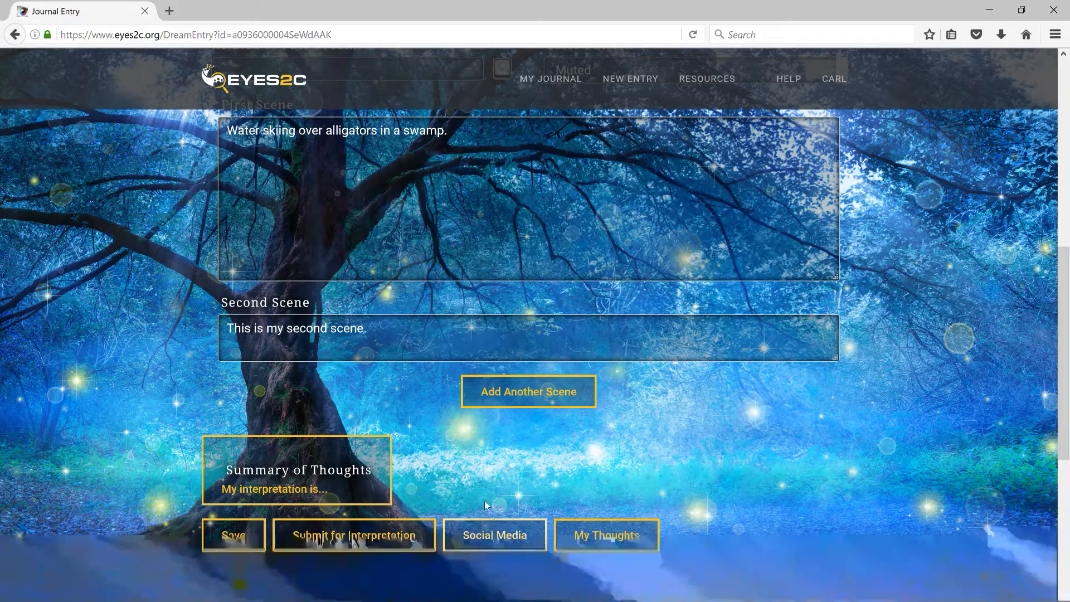
# Submit the dream entry for interpretation, using the free dream interpretation offer
pyautogui.scroll(-2, 477, 493)
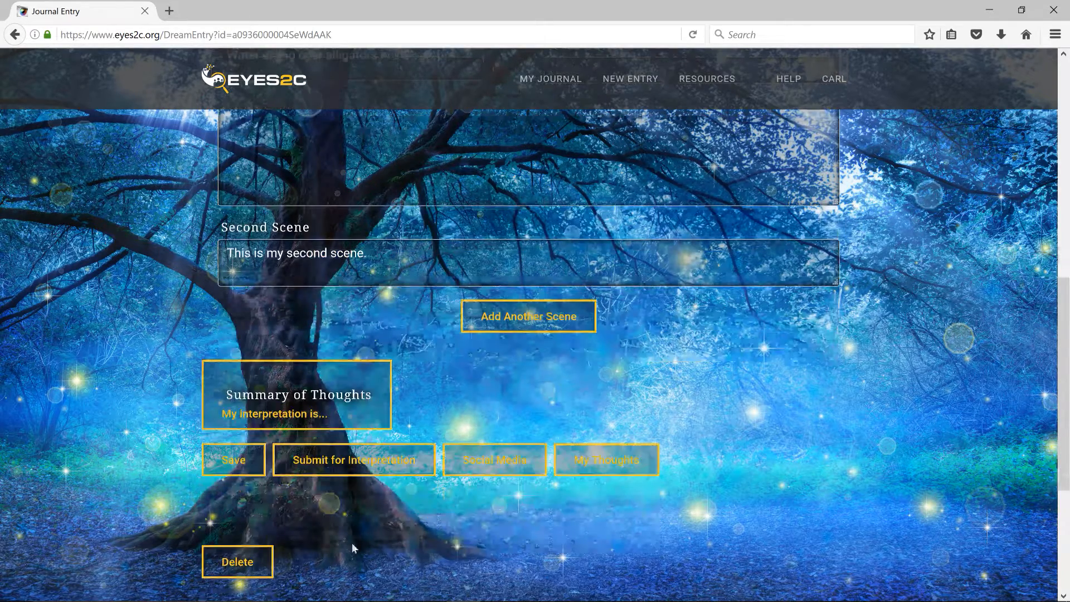
pyautogui.scroll(-2, 352, 543)
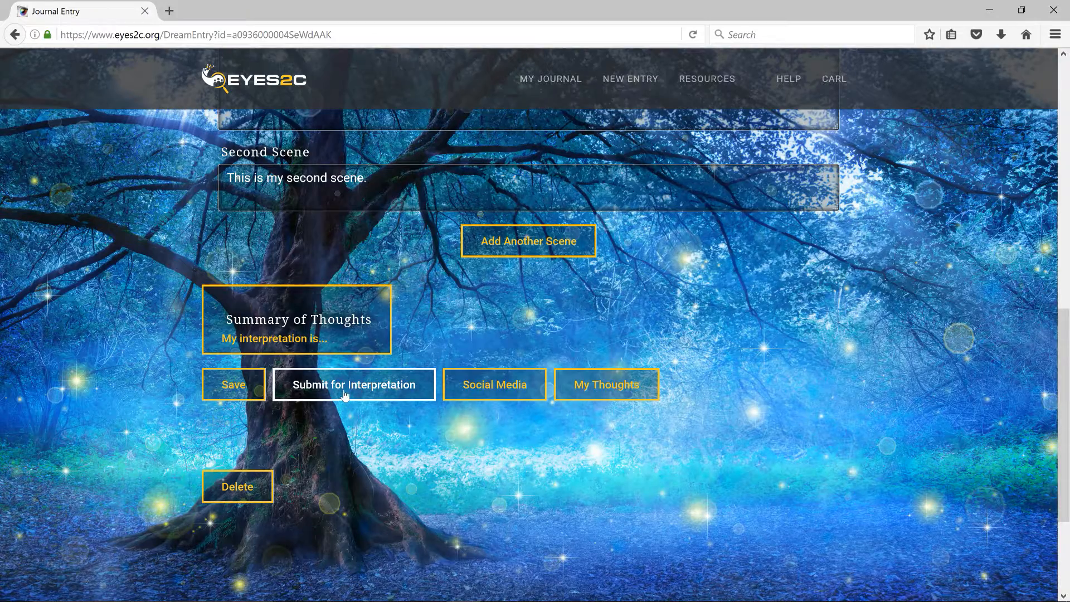
pyautogui.click(346, 388)
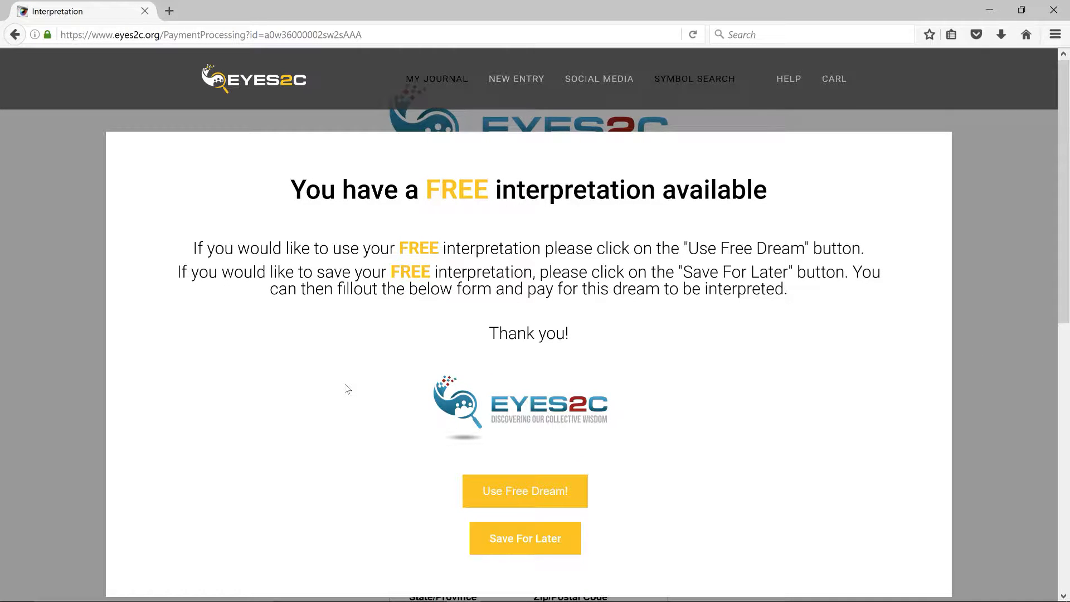
pyautogui.click(522, 493)
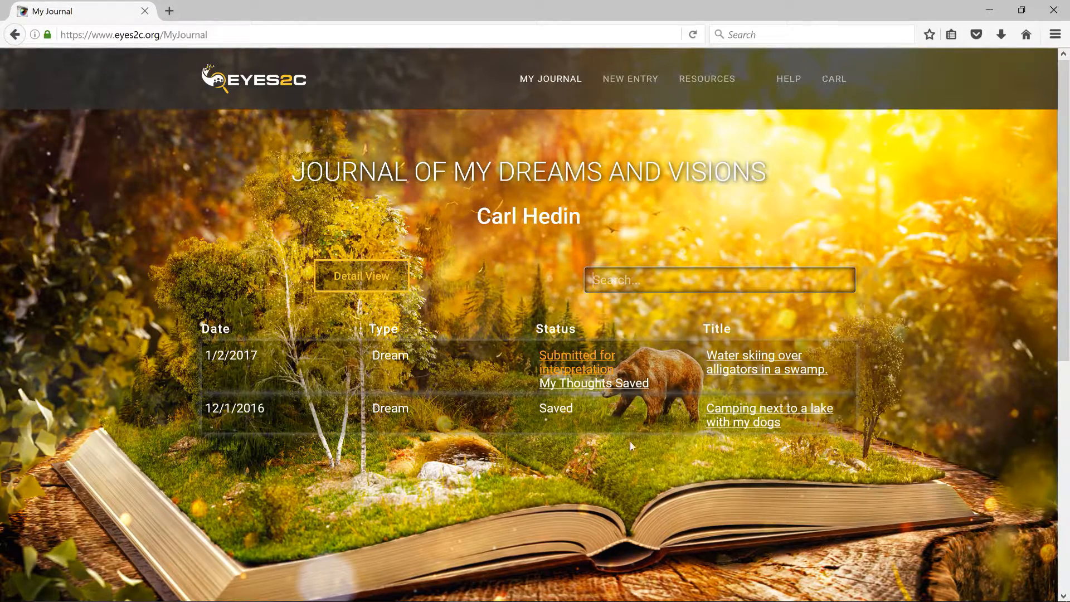
# Open the interpreter's question about the alligator for the 1/2/2017 water skiing dream, viewing it as Dreamer
pyautogui.scroll(-2, 570, 438)
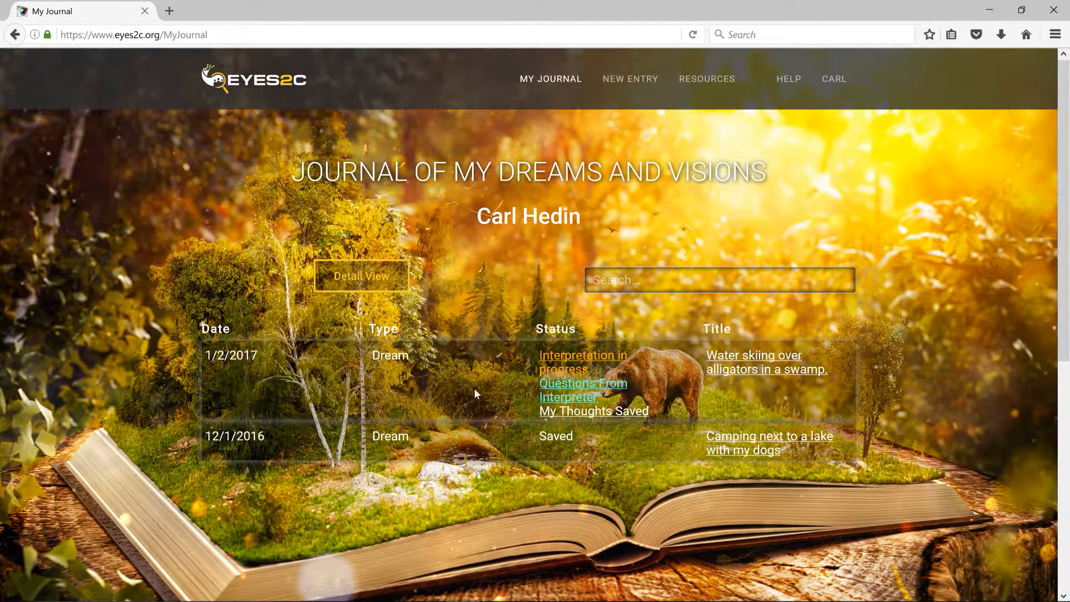
pyautogui.scroll(-3, 476, 391)
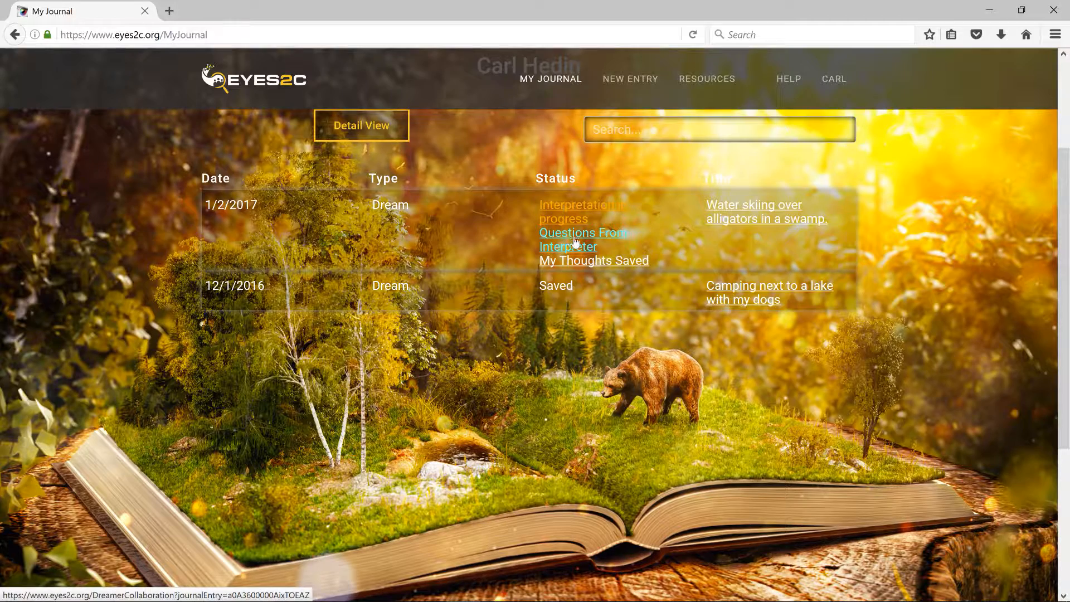
pyautogui.click(573, 236)
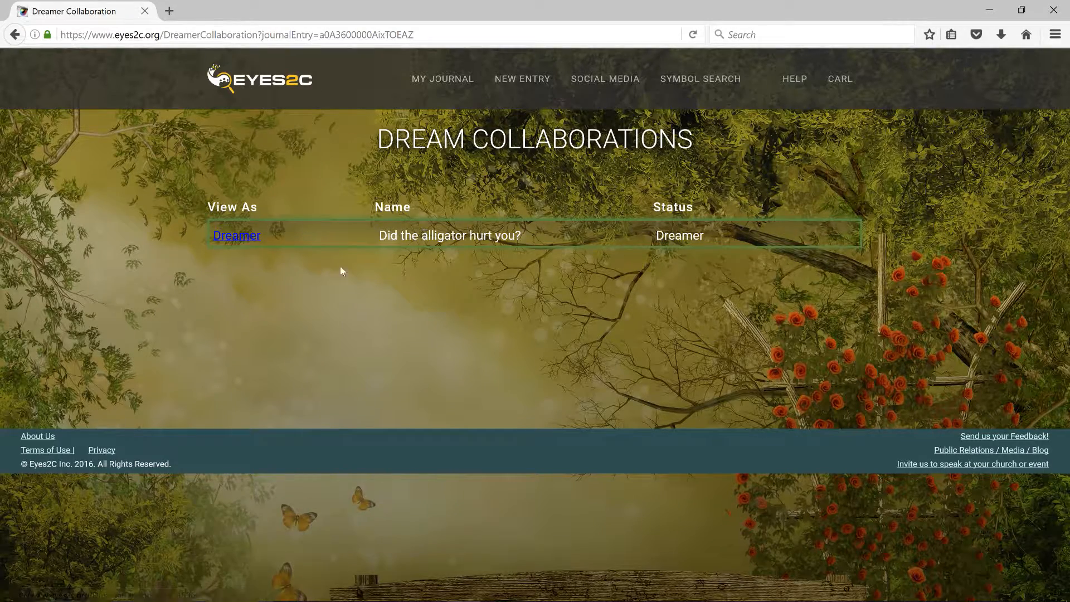
pyautogui.click(245, 237)
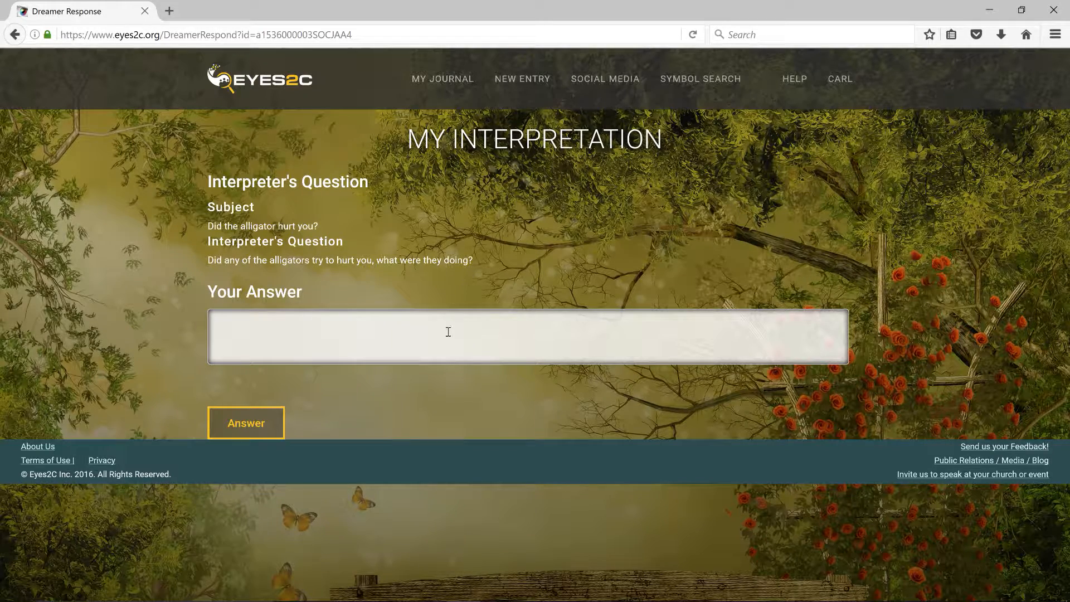
# Answer the interpreter's question with "Yes, I picked one up, and he swung around and bit my arm, but it didn't hurt." and submit it
pyautogui.click(276, 340)
pyautogui.write('Yes, I picke')
pyautogui.write('d you ')
pyautogui.write('e up, and')
pyautogui.write('he')
pyautogui.write(' swung  around a')
pyautogui.write('nd bit my arm,')
pyautogui.write(" but it didn't h")
pyautogui.write('urt.')
pyautogui.click(222, 422)
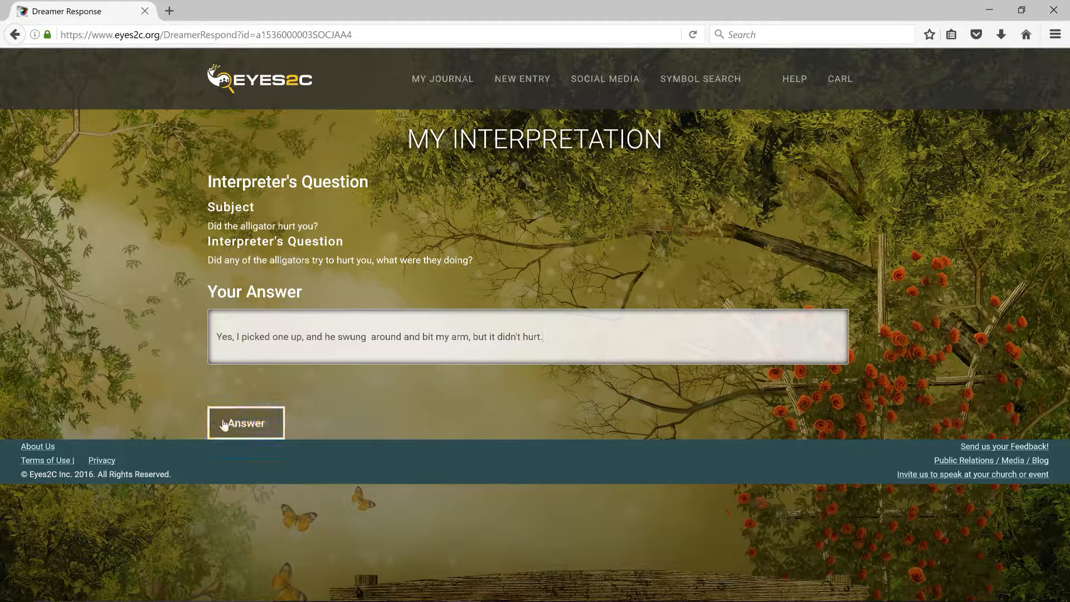